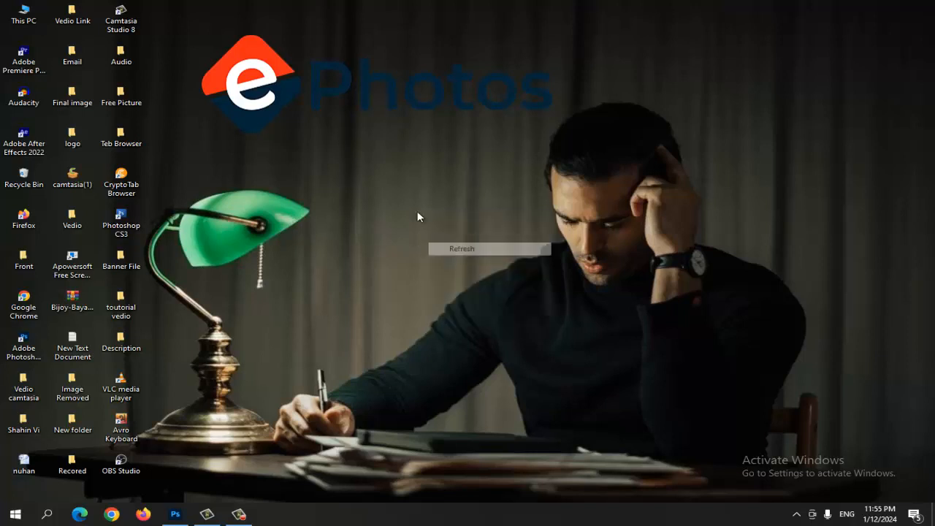
{"action": "right_click", "coordinate": [416, 212]}
{"action": "left_click", "coordinate": [448, 247]}
{"action": "right_click", "coordinate": [425, 208]}
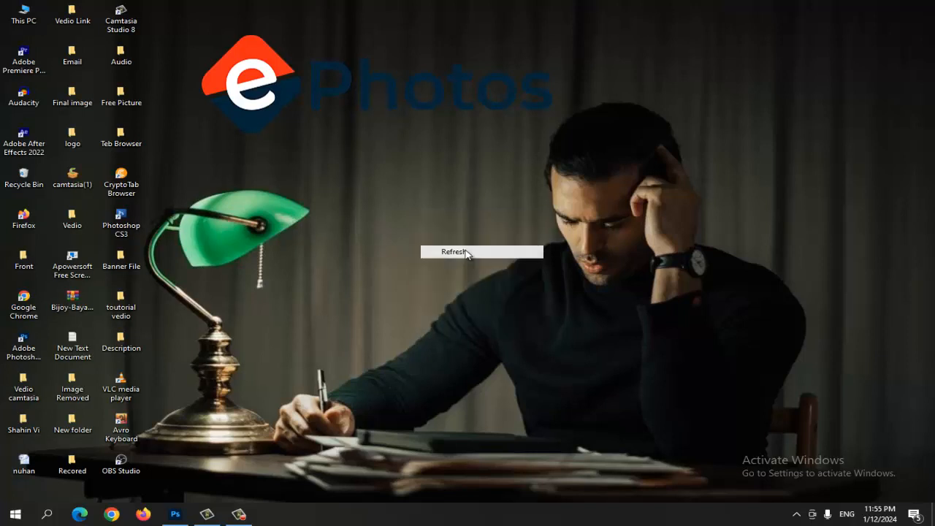
{"action": "left_click", "coordinate": [466, 243]}
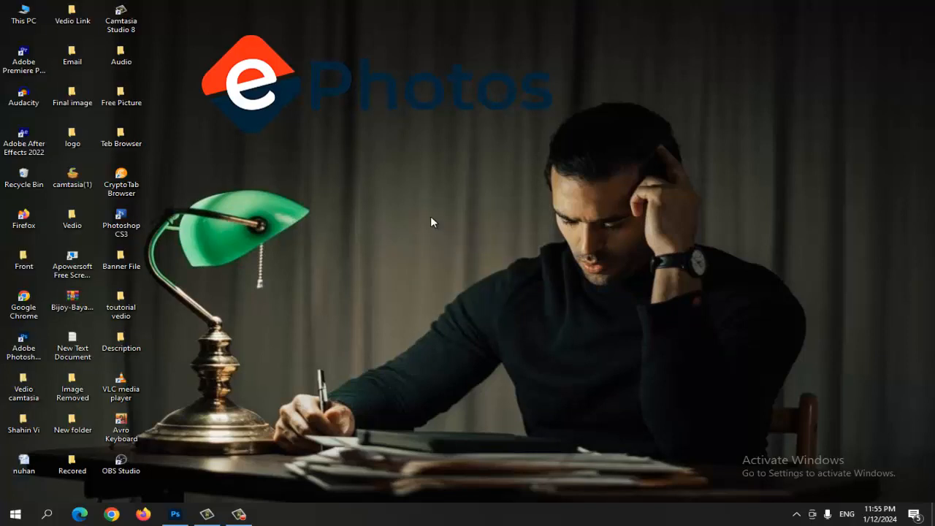
{"action": "right_click", "coordinate": [431, 218]}
{"action": "left_click", "coordinate": [464, 253]}
{"action": "right_click", "coordinate": [402, 233]}
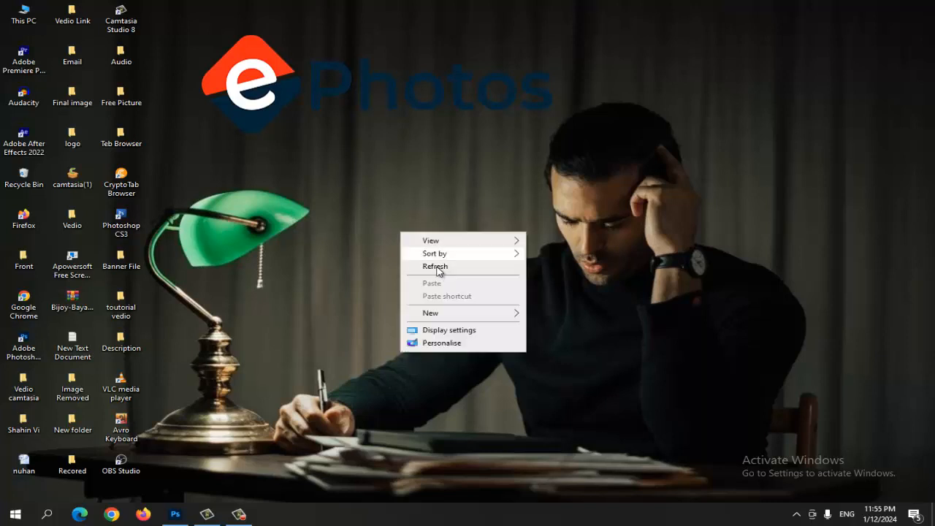
{"action": "left_click", "coordinate": [440, 267]}
{"action": "right_click", "coordinate": [419, 257]}
{"action": "left_click", "coordinate": [462, 293]}
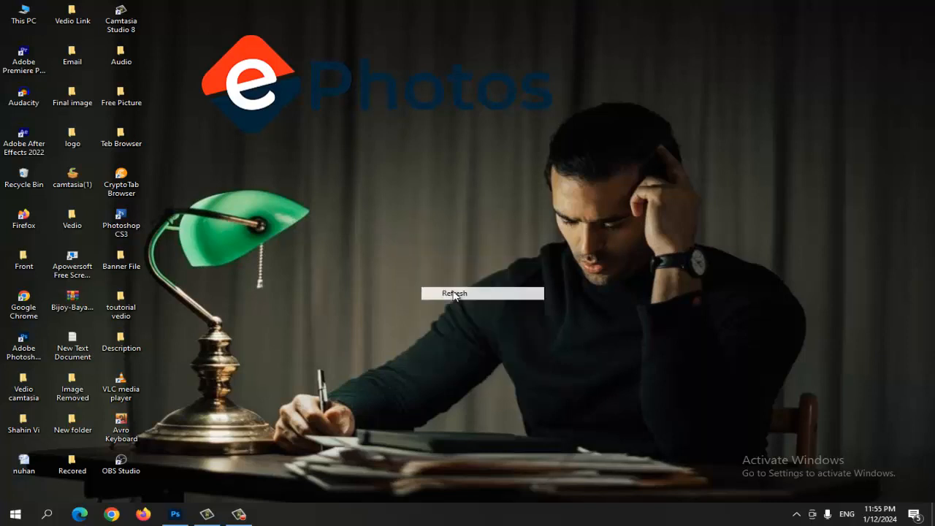
{"action": "right_click", "coordinate": [405, 253]}
{"action": "left_click", "coordinate": [443, 290]}
{"action": "right_click", "coordinate": [406, 254]}
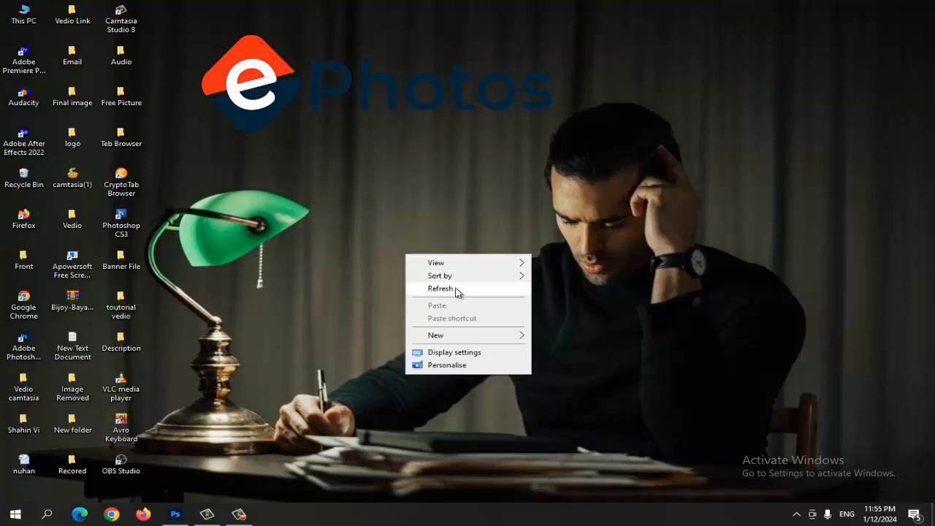
{"action": "left_click", "coordinate": [457, 292]}
{"action": "right_click", "coordinate": [409, 256]}
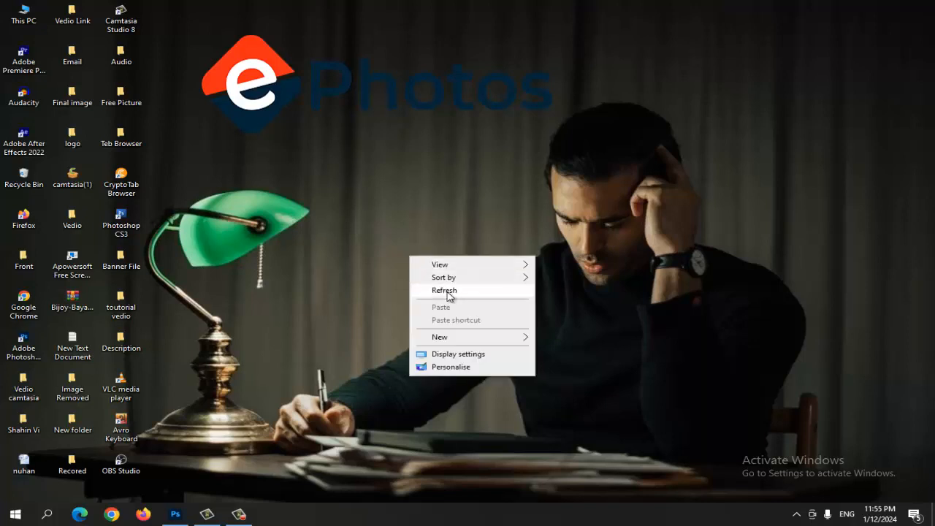
{"action": "left_click", "coordinate": [448, 292]}
{"action": "right_click", "coordinate": [422, 286]}
{"action": "left_click", "coordinate": [464, 321]}
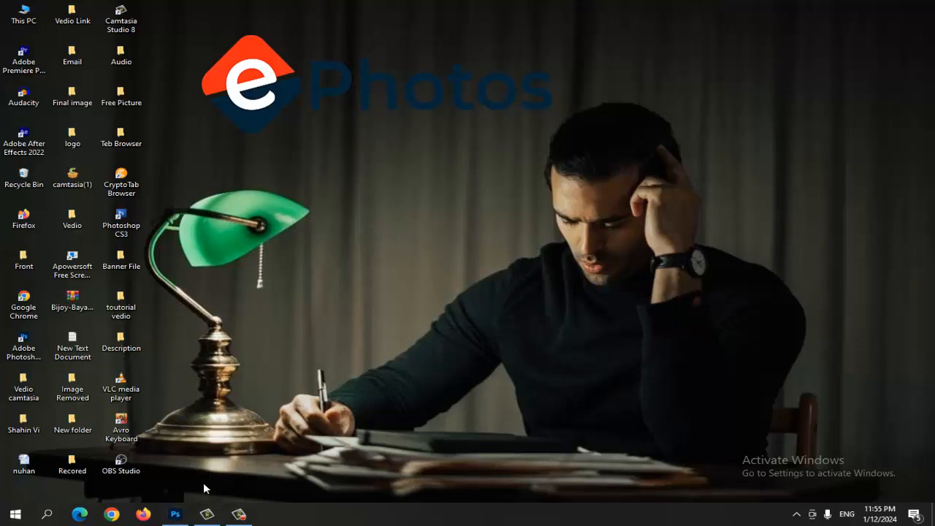
- Switch to Photoshop and open image 127 from the free folder inside Free Picture on the Desktop
{"action": "left_click", "coordinate": [177, 515]}
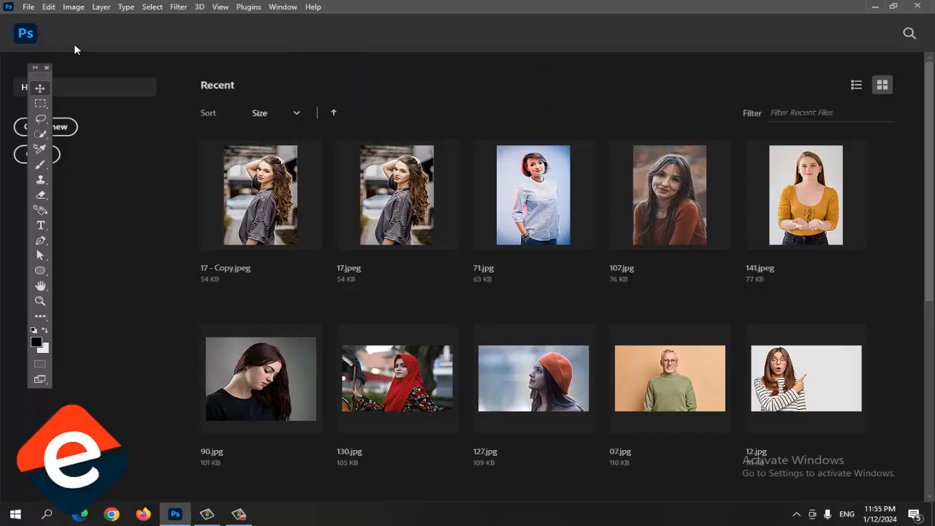
{"action": "left_click", "coordinate": [29, 8]}
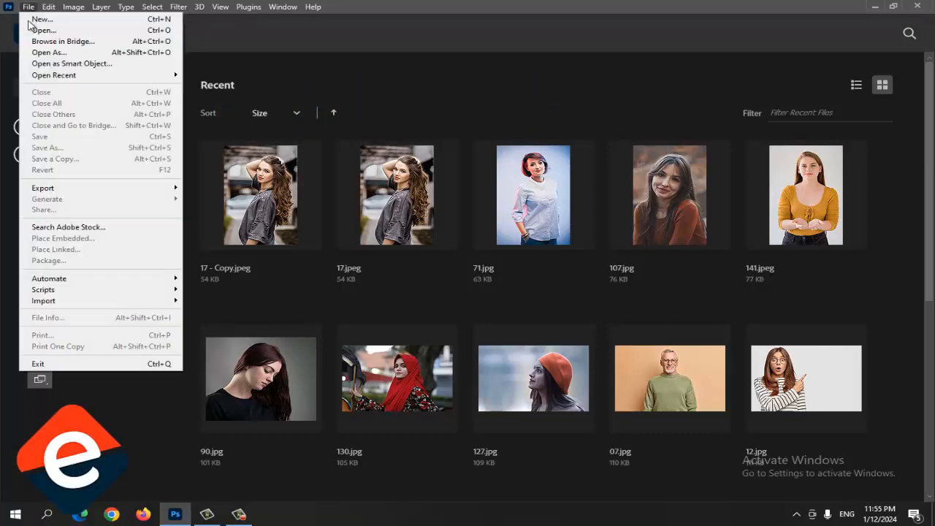
{"action": "left_click", "coordinate": [31, 30]}
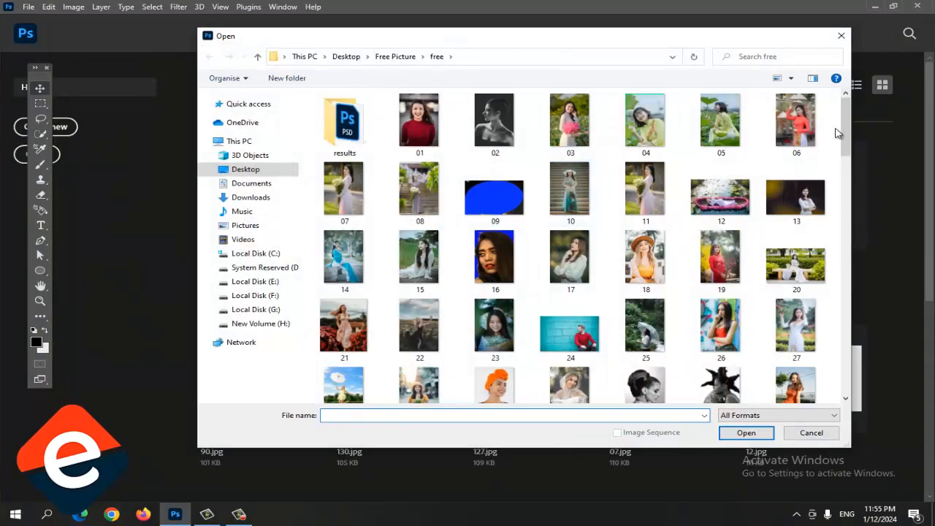
{"action": "left_click_drag", "start_coordinate": [841, 134], "coordinate": [823, 319]}
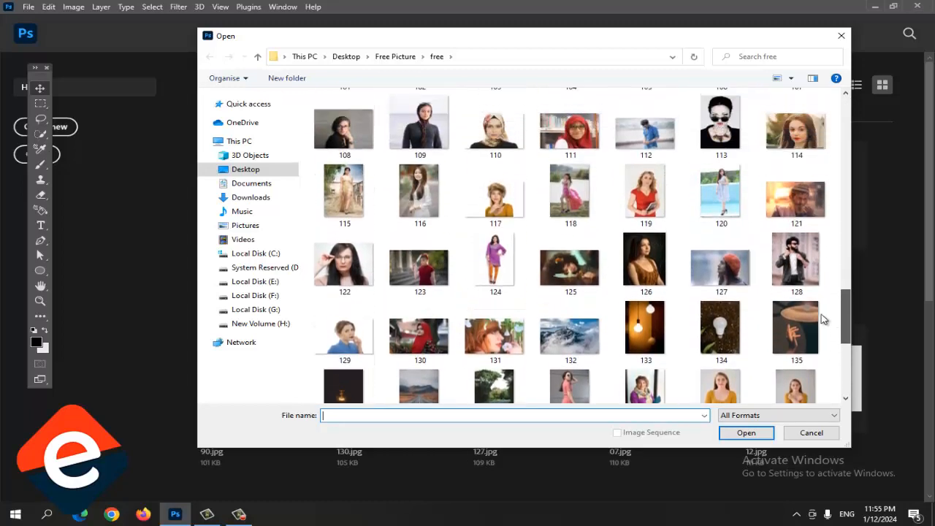
{"action": "left_click", "coordinate": [720, 276]}
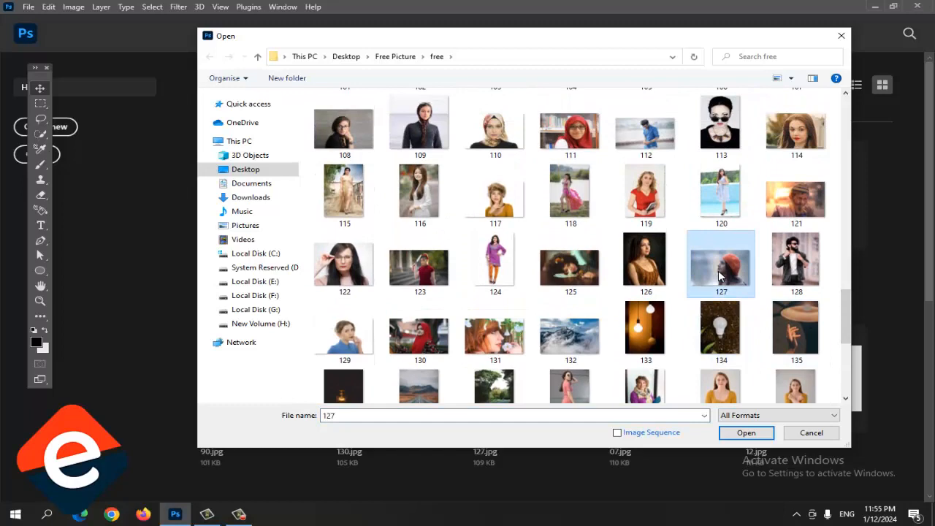
{"action": "left_click", "coordinate": [745, 434]}
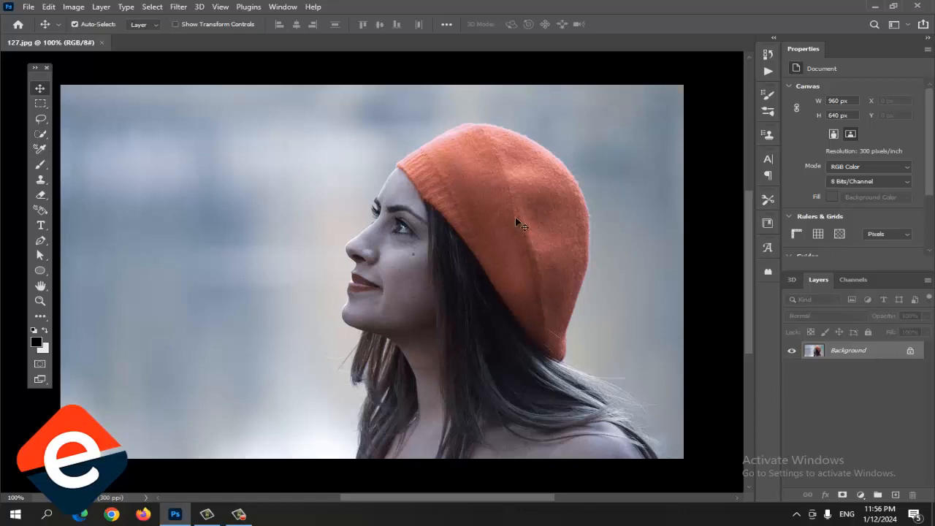
- Duplicate the Background layer as Background copy and remove the background from the copy
{"action": "right_click", "coordinate": [871, 350]}
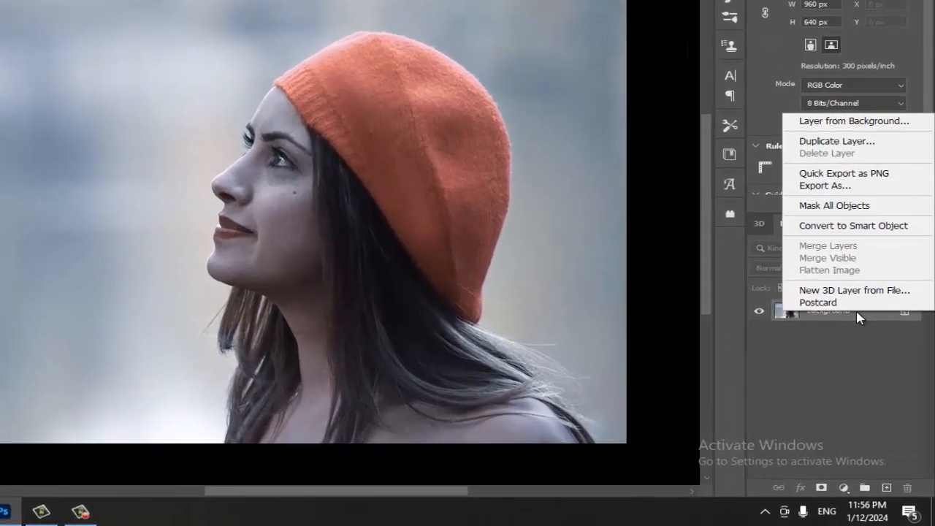
{"action": "left_click", "coordinate": [847, 142]}
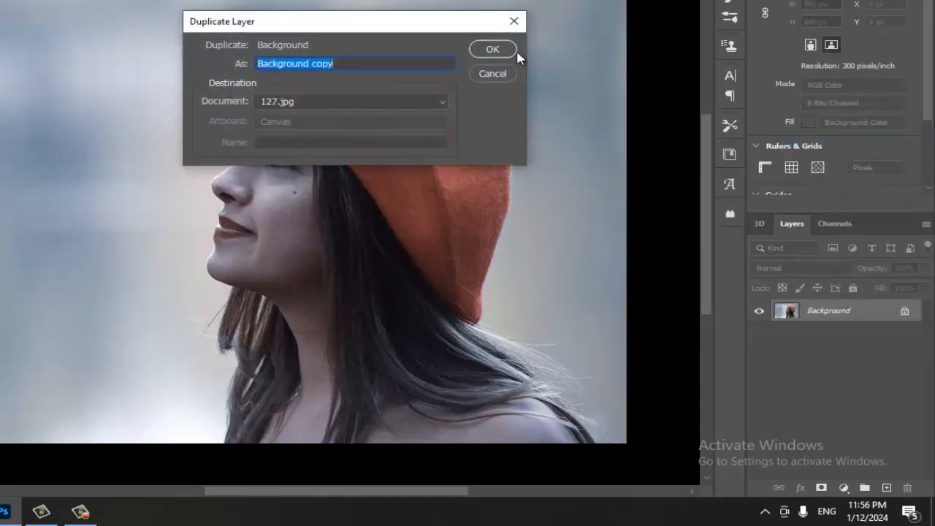
{"action": "left_click", "coordinate": [493, 49]}
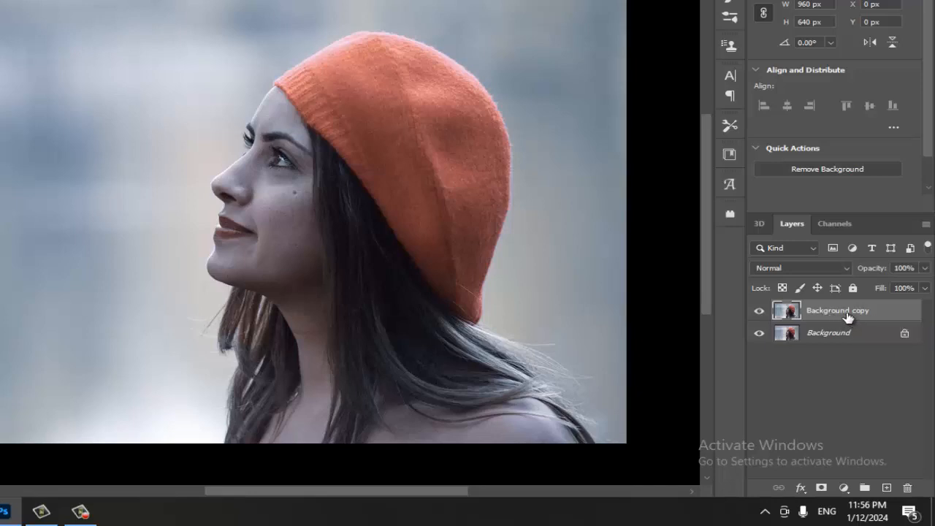
{"action": "left_click", "coordinate": [851, 169]}
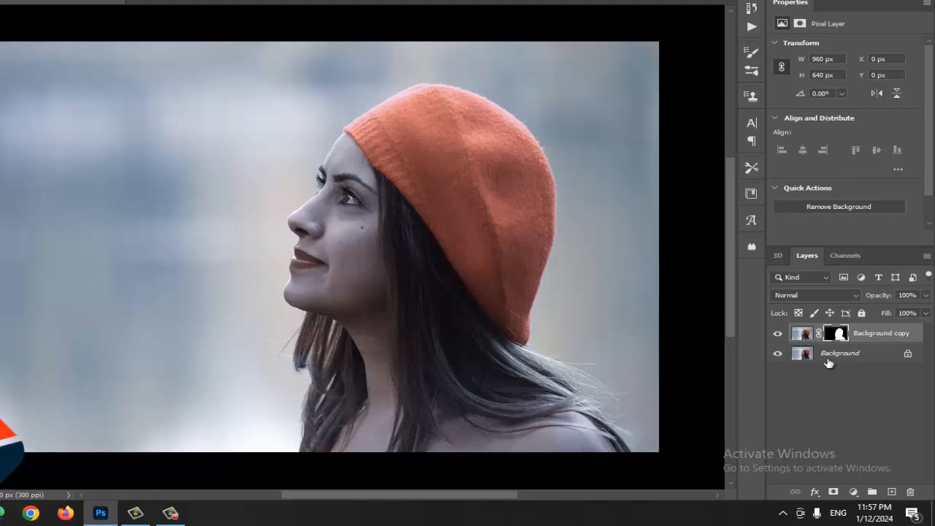
- Hide the original Background layer and apply the layer mask on Background copy permanently
{"action": "left_click", "coordinate": [852, 357]}
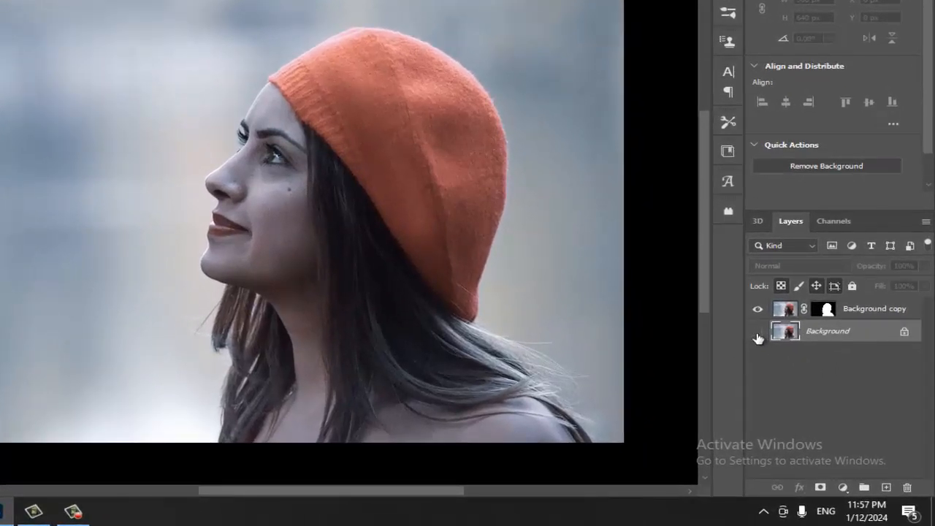
{"action": "left_click", "coordinate": [757, 335]}
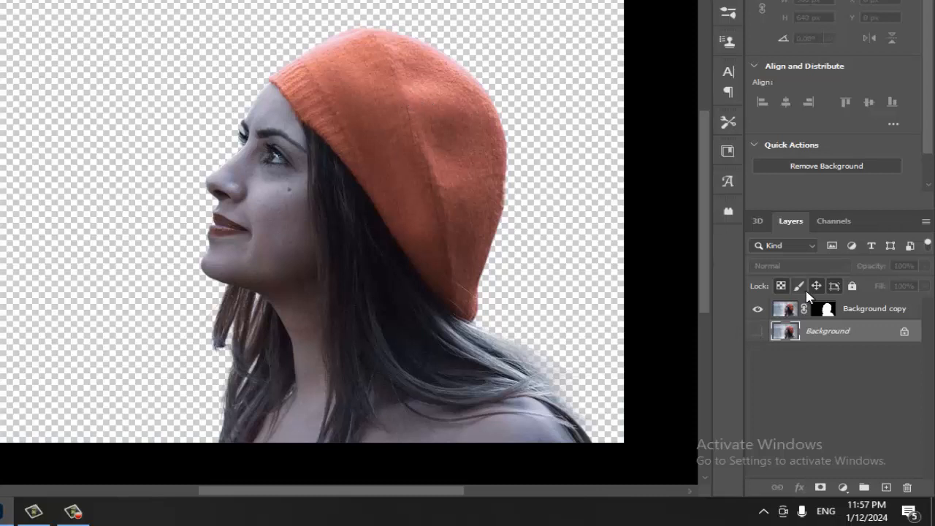
{"action": "left_click", "coordinate": [864, 311]}
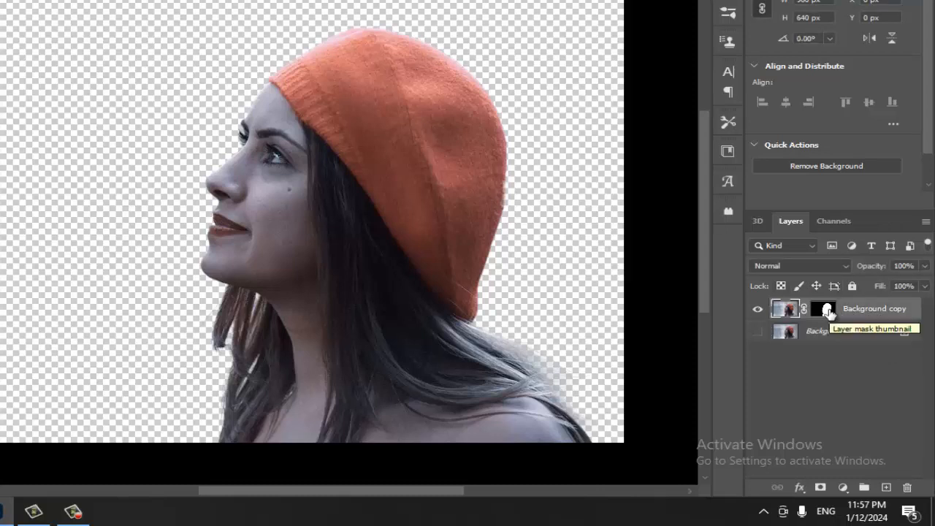
{"action": "right_click", "coordinate": [827, 310]}
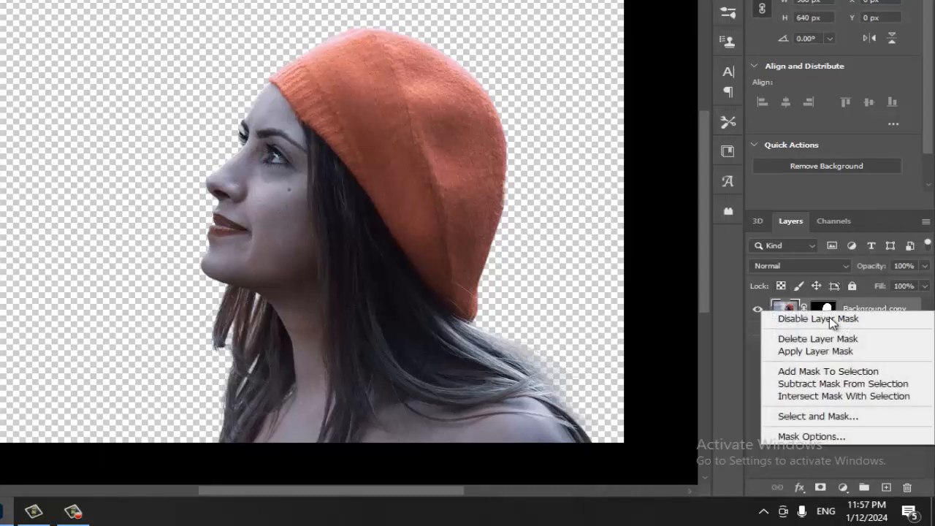
{"action": "left_click", "coordinate": [830, 353]}
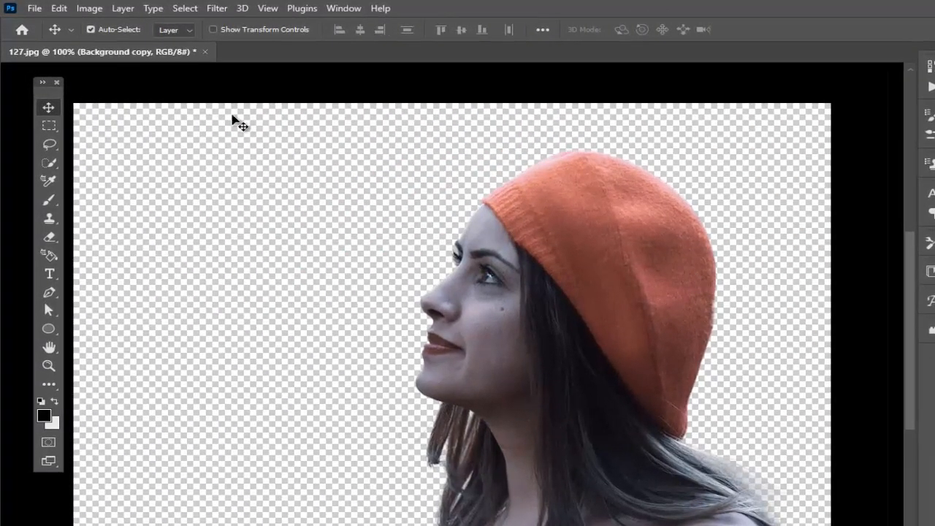
- Apply a Surface Blur to the cut-out woman with a radius of 3 pixels and a threshold of 12 levels
{"action": "left_click", "coordinate": [219, 9]}
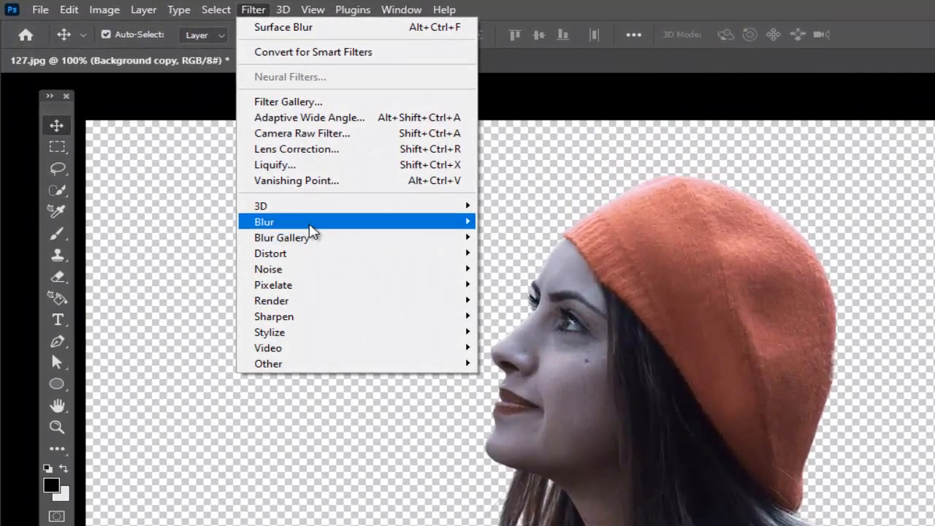
{"action": "mouse_move", "coordinate": [280, 210]}
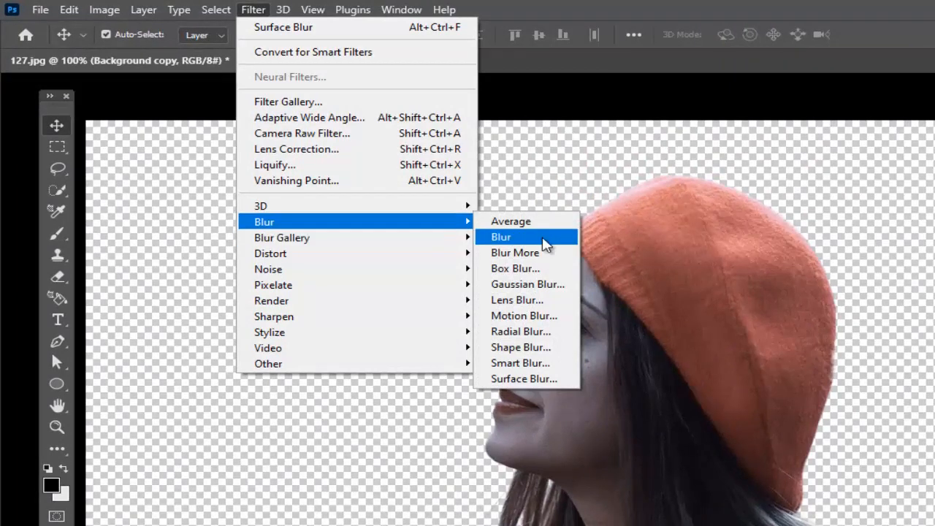
{"action": "left_click", "coordinate": [544, 379]}
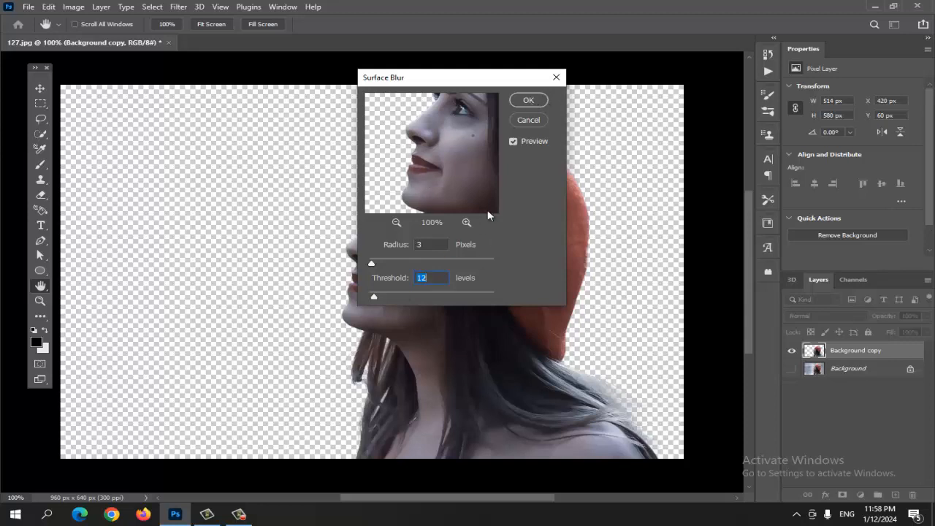
{"action": "left_click", "coordinate": [525, 102]}
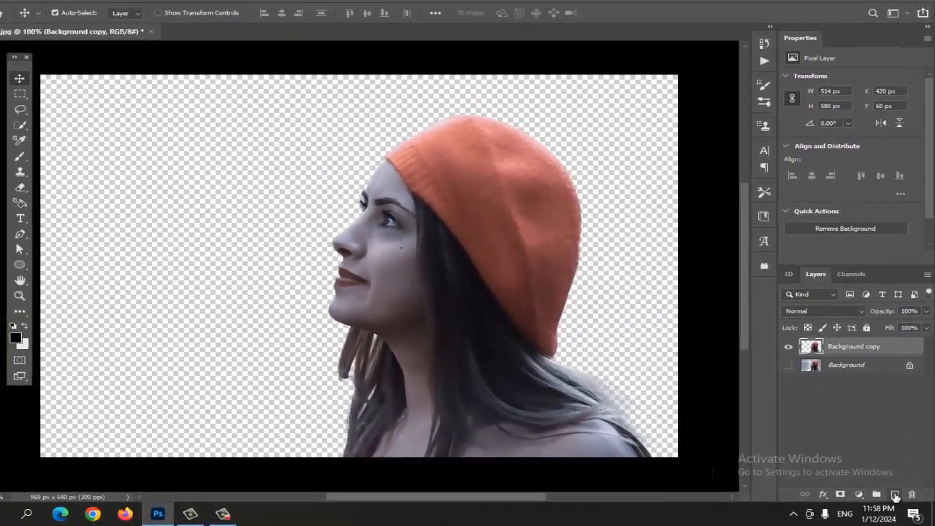
- Add a new empty layer, place it directly beneath Background copy and make it the active layer
{"action": "left_click", "coordinate": [890, 493]}
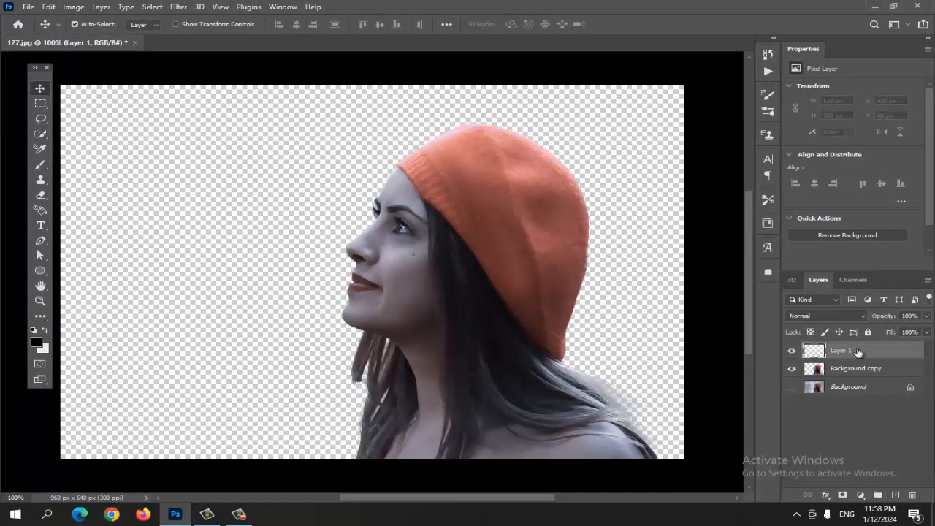
{"action": "mouse_move", "coordinate": [858, 355]}
{"action": "left_mouse_down"}
{"action": "mouse_move", "coordinate": [857, 369]}
{"action": "mouse_move", "coordinate": [862, 351]}
{"action": "left_mouse_up"}
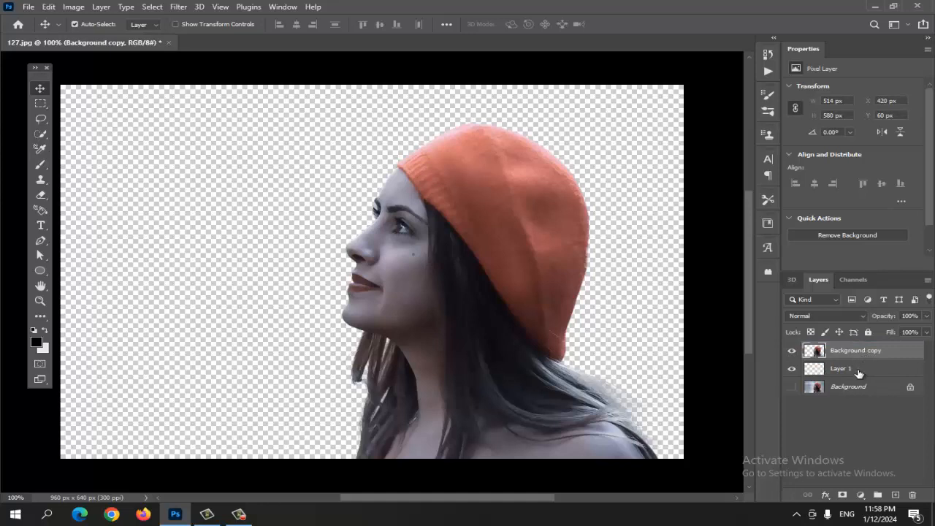
{"action": "left_click", "coordinate": [858, 373]}
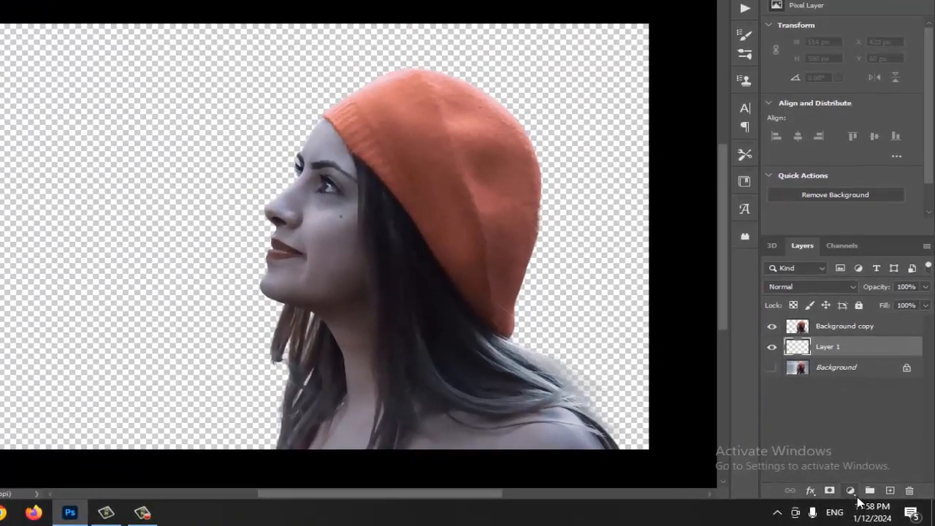
- Add a Gradient fill layer beneath the cut-out woman and set its style to Radial
{"action": "left_click", "coordinate": [851, 492]}
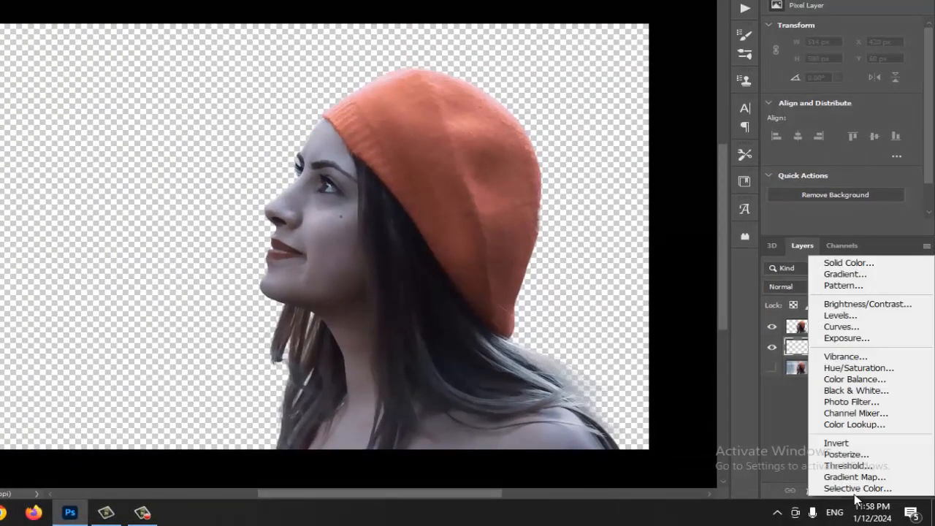
{"action": "left_click", "coordinate": [841, 274]}
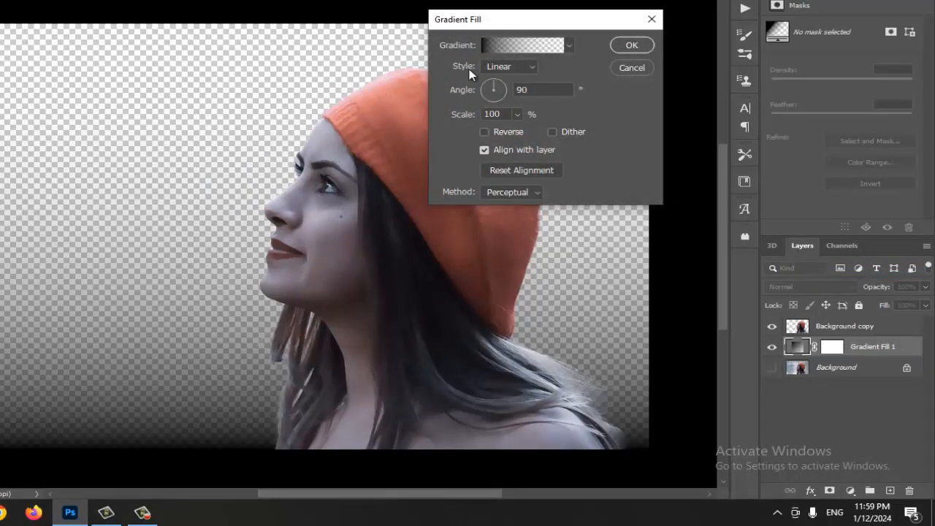
{"action": "left_click", "coordinate": [509, 66]}
{"action": "left_click", "coordinate": [501, 90]}
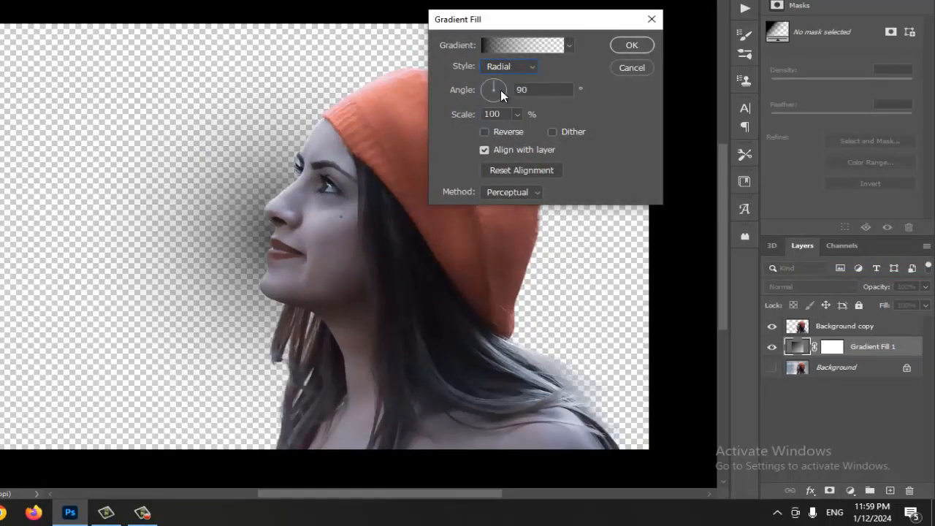
- Give the gradient fill the Blue_19 preset from the Blues group and accept the fill settings
{"action": "left_click", "coordinate": [493, 47]}
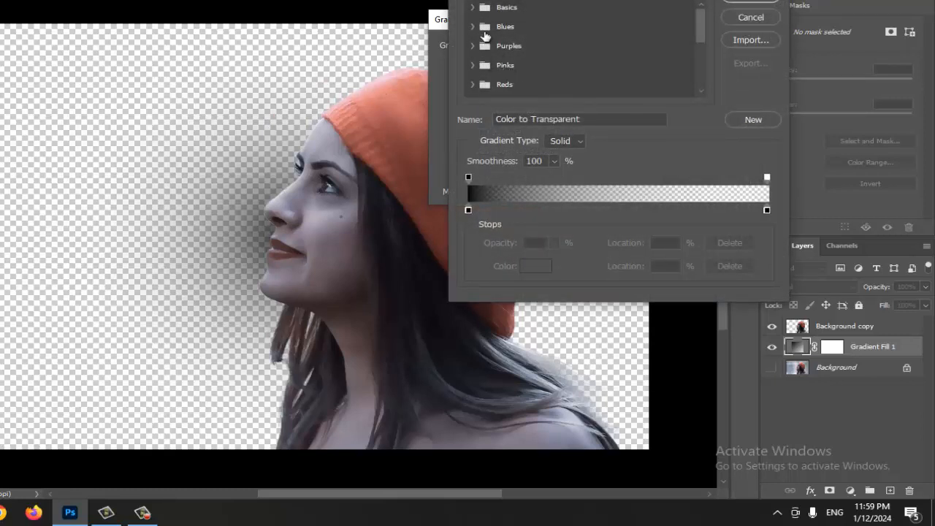
{"action": "left_click", "coordinate": [472, 26]}
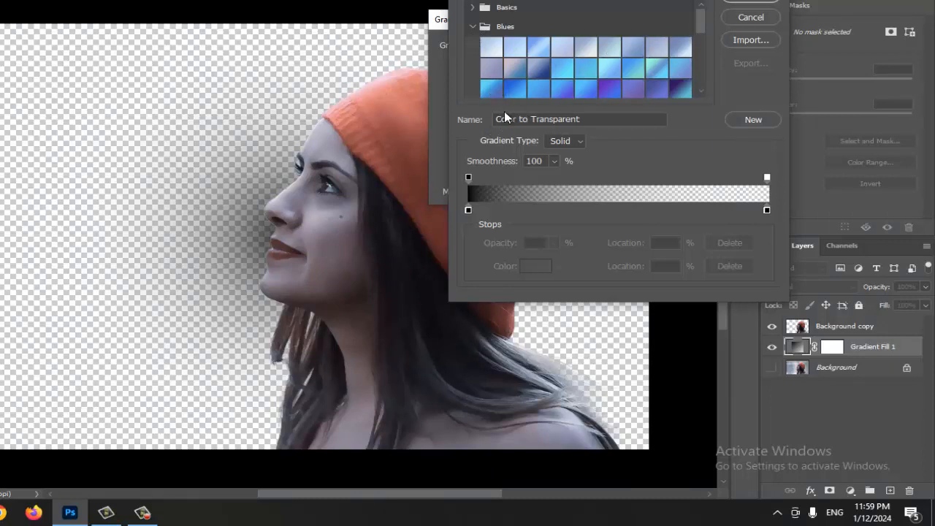
{"action": "left_click", "coordinate": [490, 91]}
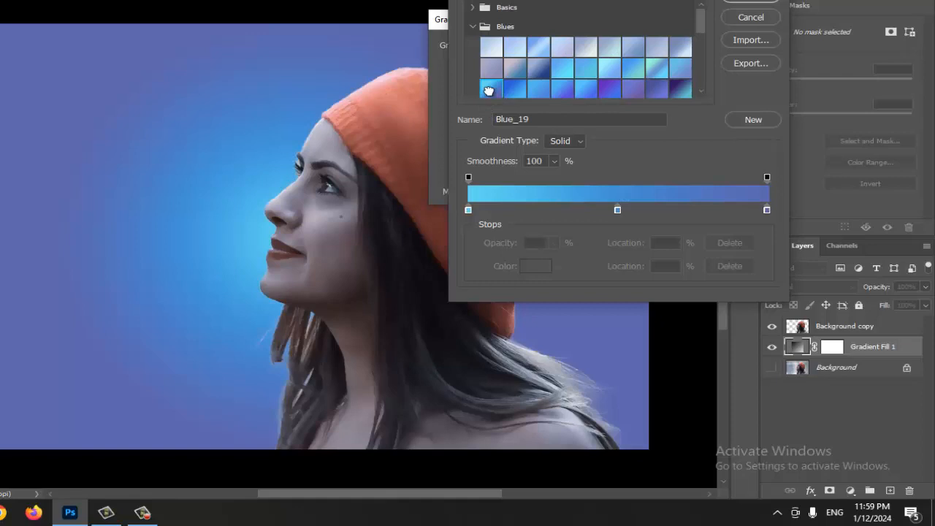
{"action": "left_click", "coordinate": [752, 3]}
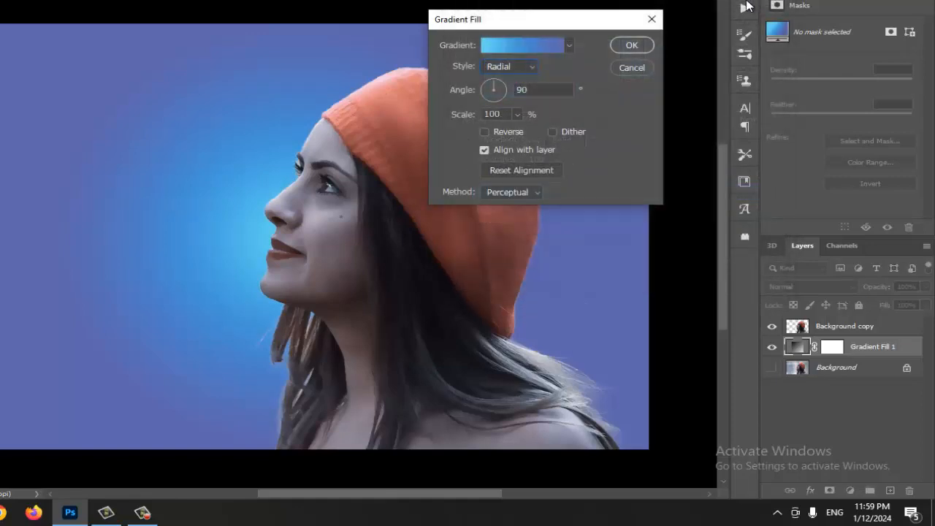
{"action": "left_click", "coordinate": [632, 46]}
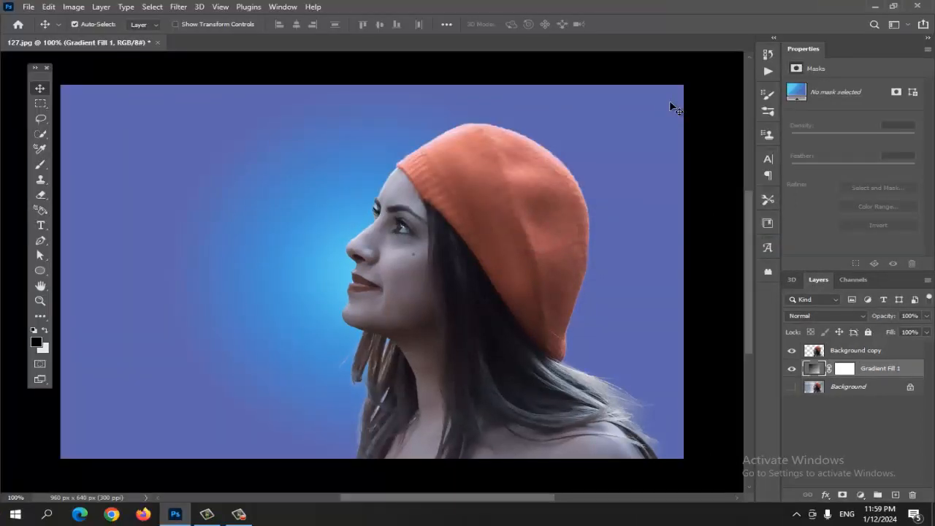